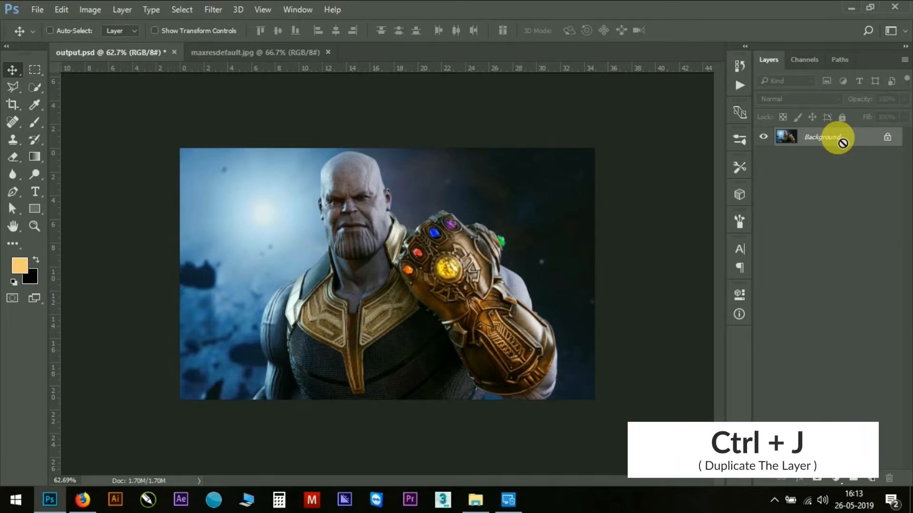
# Duplicate the Background layer and reduce the copy's saturation to -48 with Hue/Saturation
pyautogui.hotkey('ctrl', 'j')
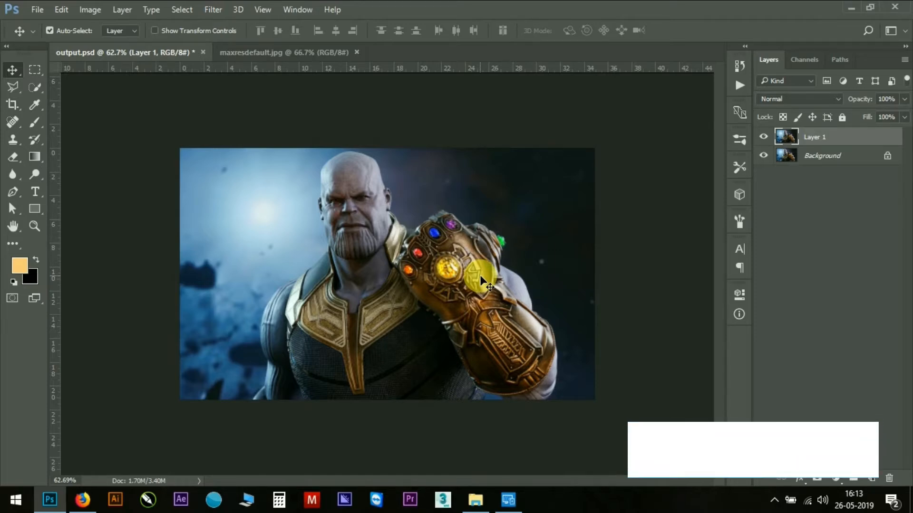
pyautogui.press('ctrl')
pyautogui.hotkey('ctrl', 'u')
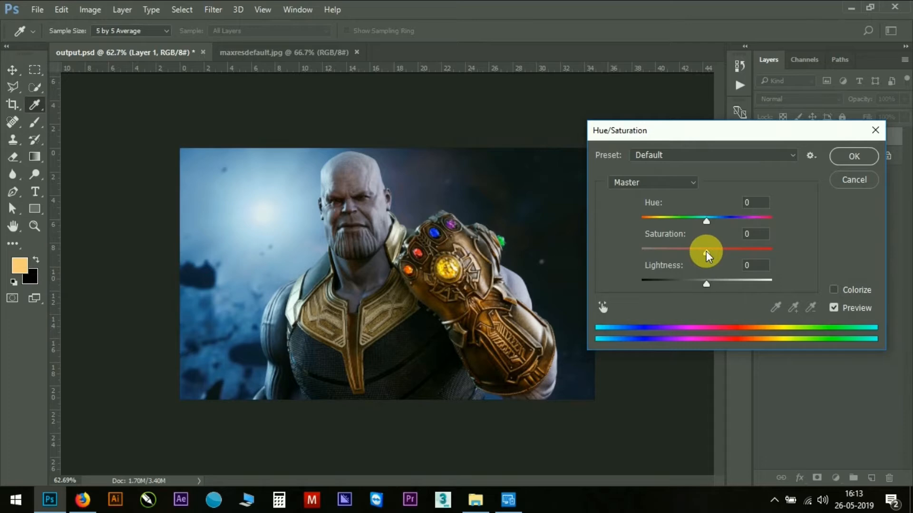
pyautogui.moveTo(706, 251); pyautogui.dragTo(675, 255)
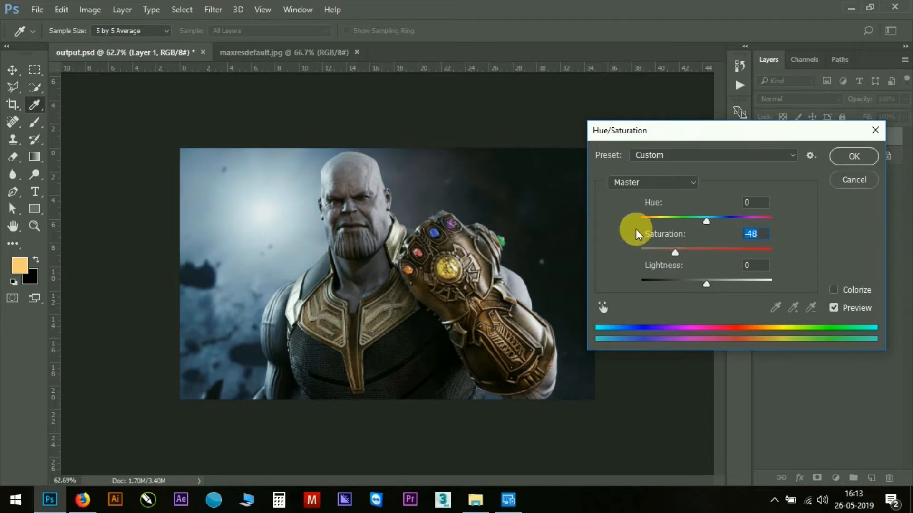
pyautogui.click(845, 158)
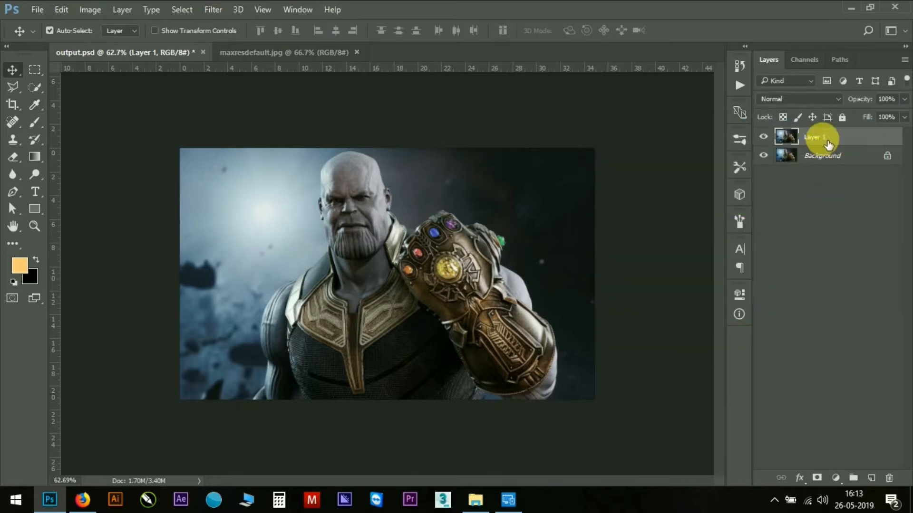
# Duplicate the desaturated Layer 1 and rename the duplicate "glitch"
pyautogui.press('ctrl')
pyautogui.hotkey('ctrl', 'j')
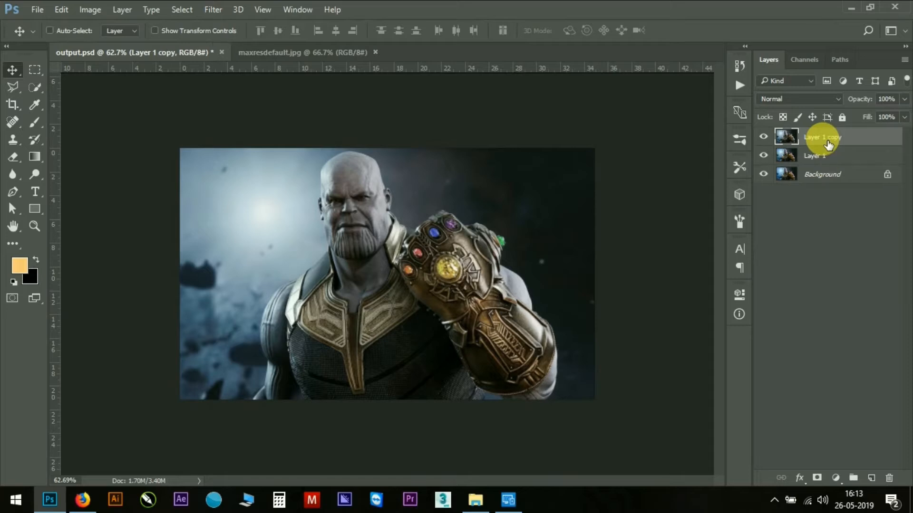
pyautogui.doubleClick(827, 138)
pyautogui.write('glitch')
pyautogui.click(809, 209)
pyautogui.click(813, 137)
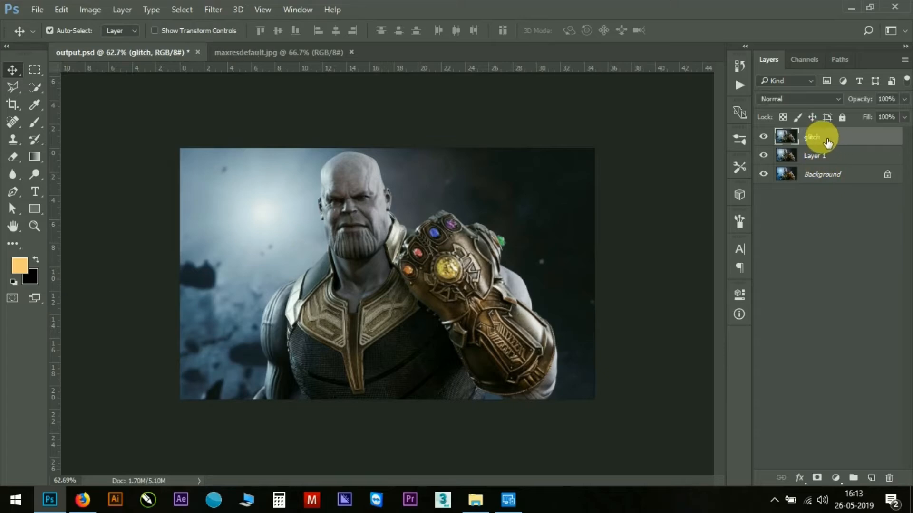
# Turn off the red channel for the glitch layer in its advanced blending options
pyautogui.rightClick(824, 141)
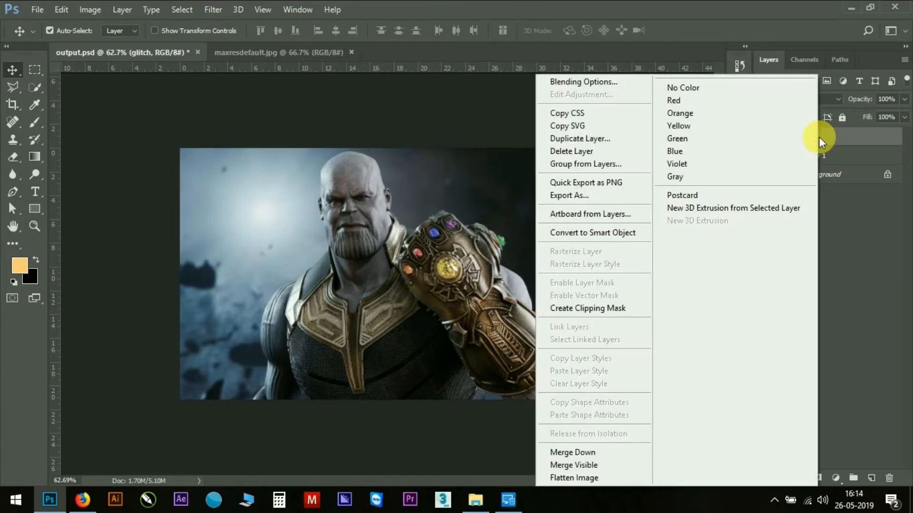
pyautogui.click(604, 83)
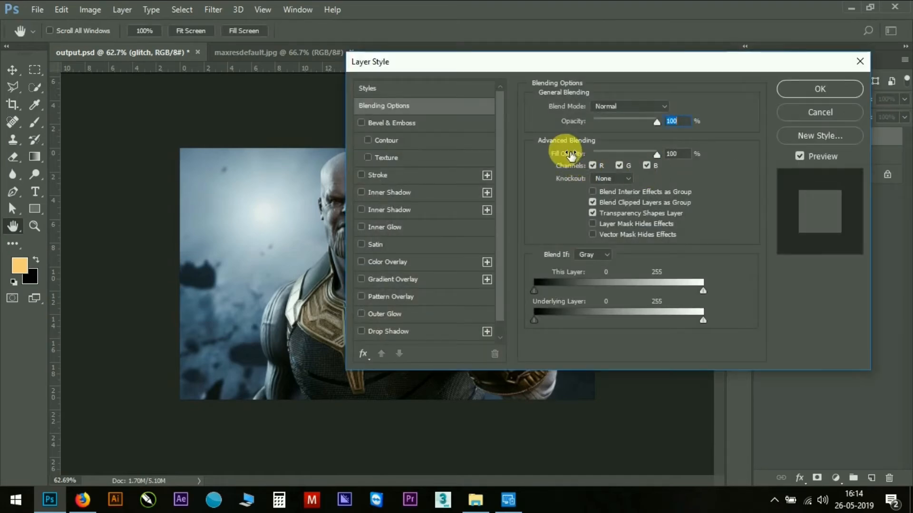
pyautogui.click(592, 166)
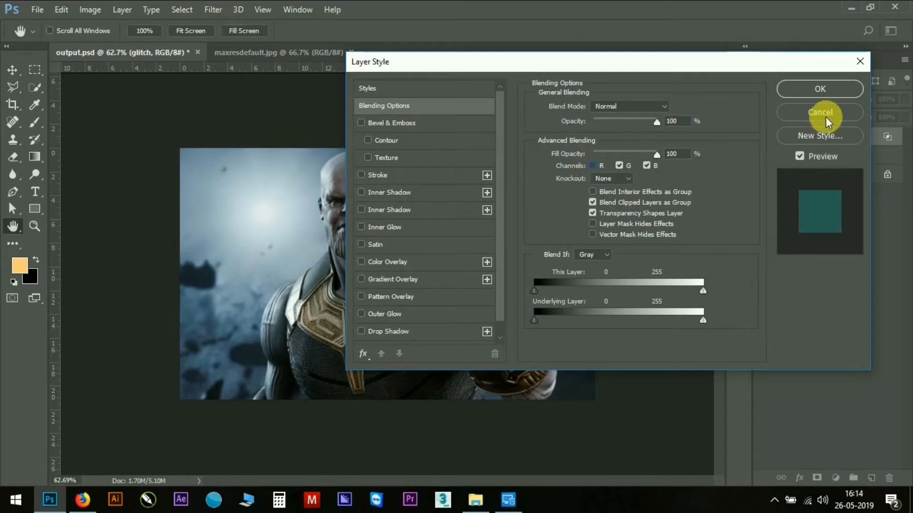
pyautogui.click(836, 88)
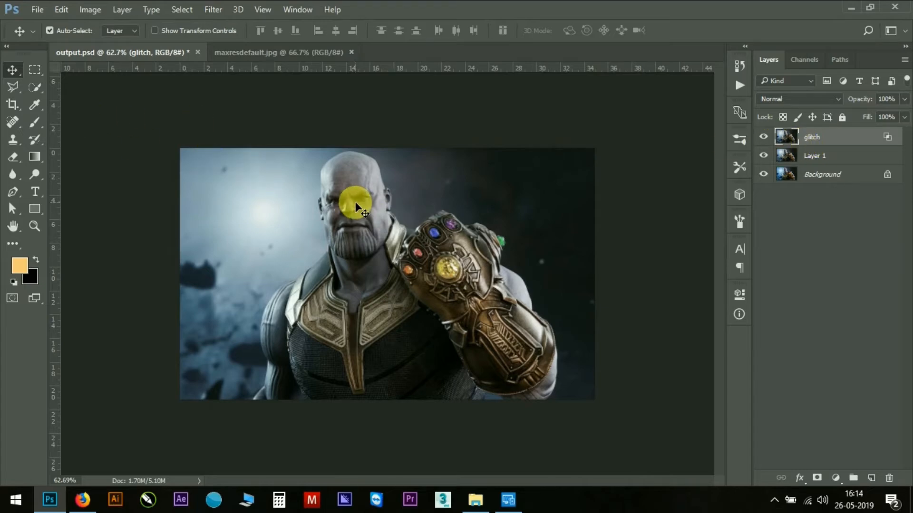
# Shift the glitch layer slightly to the right to create red and cyan colour fringes
pyautogui.moveTo(358, 203); pyautogui.dragTo(362, 205)
pyautogui.scroll(2, 360, 196)
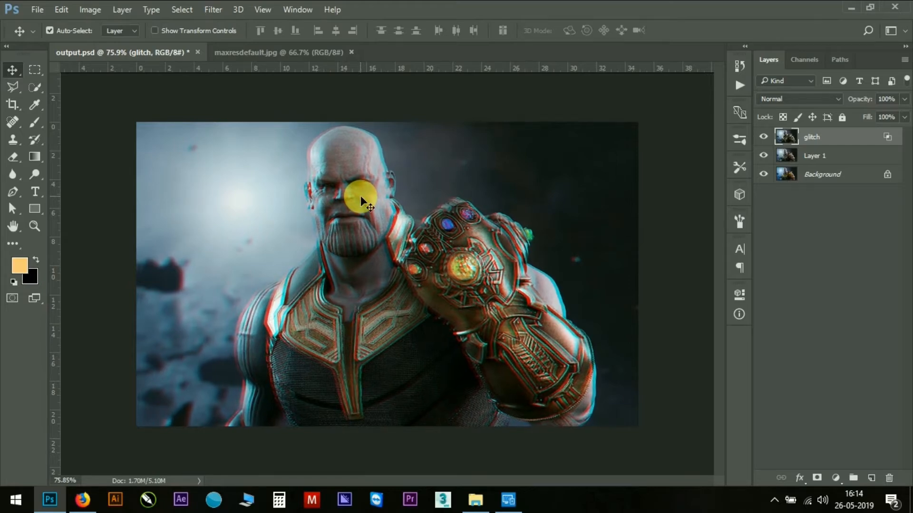
pyautogui.click(809, 230)
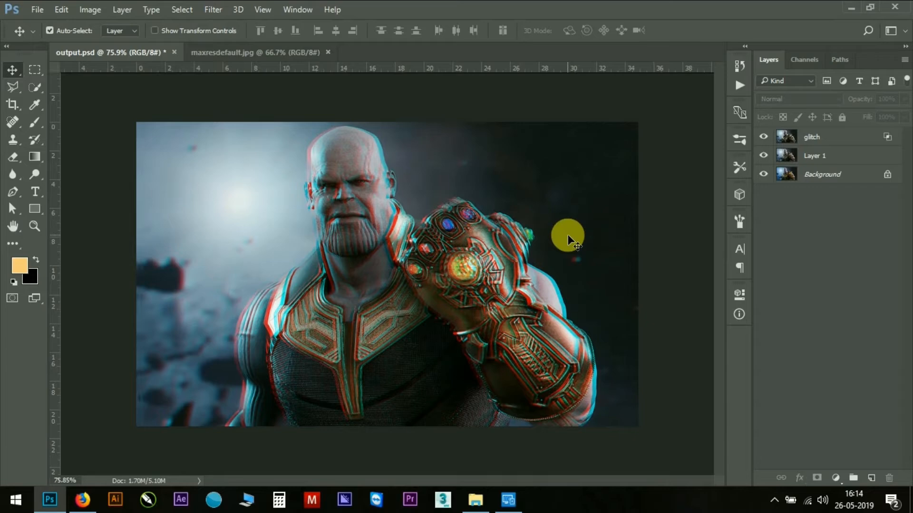
# Bring the horizontal-lines image from maxresdefault.jpg into output.psd as the uppermost layer and position it over the whole picture
pyautogui.click(238, 53)
pyautogui.click(887, 136)
pyautogui.moveTo(511, 223); pyautogui.dragTo(357, 213)
pyautogui.moveTo(432, 239); pyautogui.dragTo(452, 271)
# Set the lines layer's blend mode to Screen and lower its opacity to 11%
pyautogui.click(801, 98)
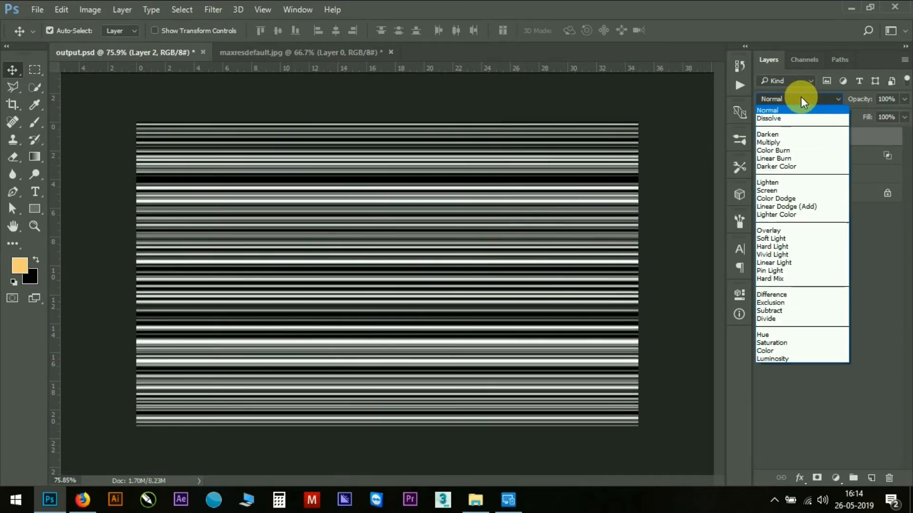
pyautogui.click(768, 190)
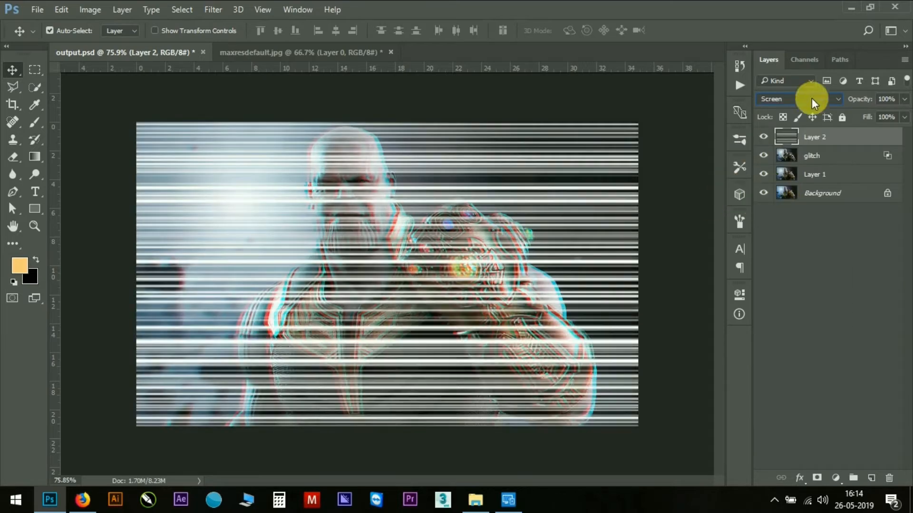
pyautogui.moveTo(868, 105)
pyautogui.mouseDown()
pyautogui.moveTo(856, 102)
pyautogui.moveTo(865, 95)
pyautogui.moveTo(866, 108)
pyautogui.mouseUp()
pyautogui.hotkey('ctrl', ',')
pyautogui.hotkey('ctrl', ',')
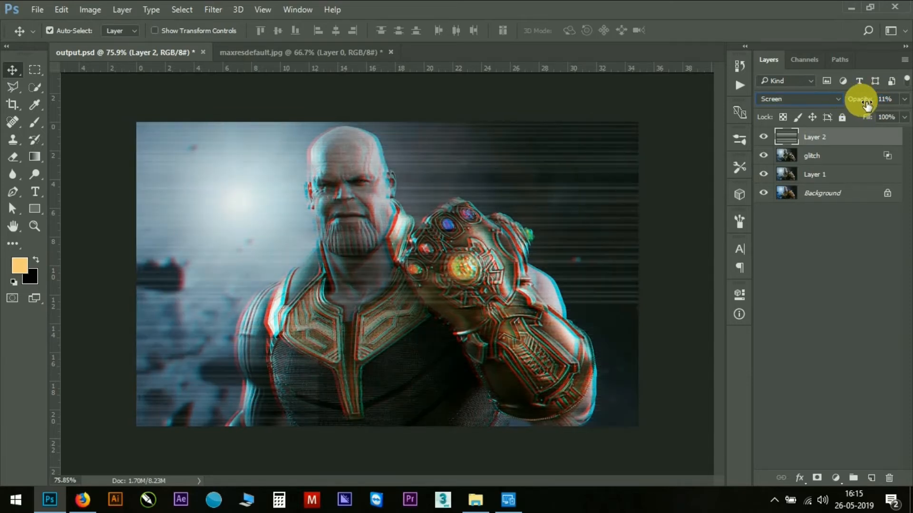
pyautogui.moveTo(866, 104)
pyautogui.mouseDown()
pyautogui.moveTo(856, 99)
pyautogui.moveTo(866, 104)
pyautogui.mouseUp()
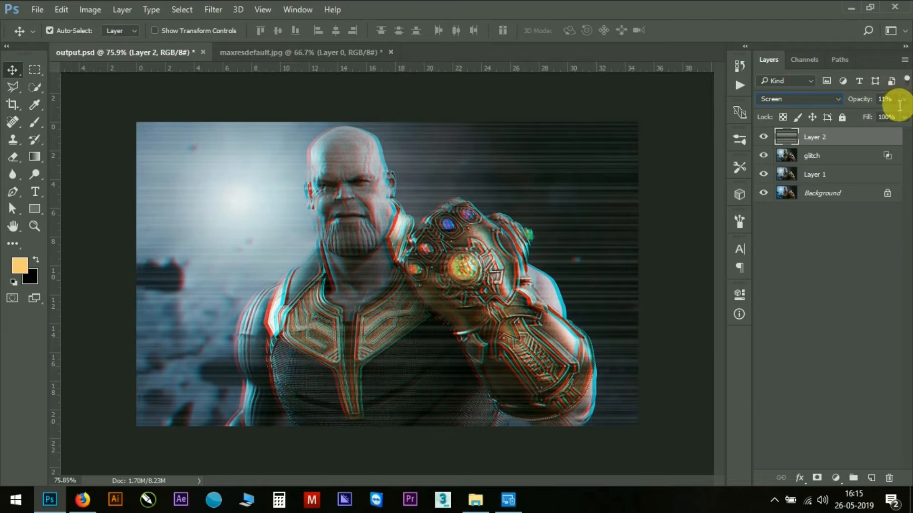
# Lower the lines layer's opacity slightly below 11% and deselect the layer
pyautogui.click(864, 104)
pyautogui.write('10')
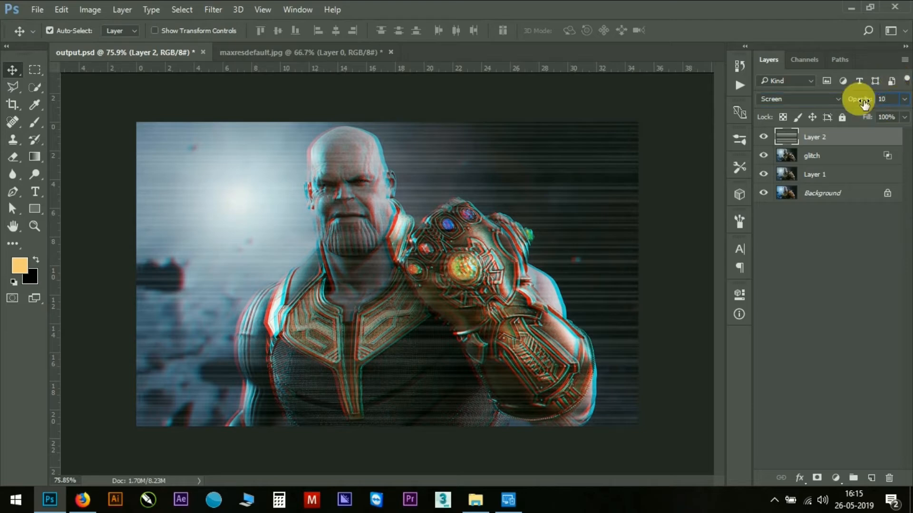
pyautogui.press('BackSpace')
pyautogui.write('87')
pyautogui.click(805, 318)
pyautogui.scroll(1, 475, 265)
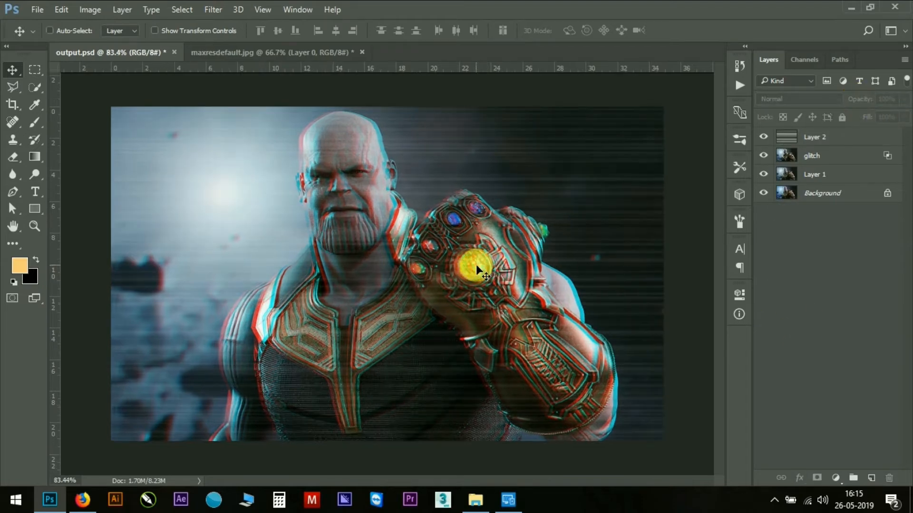
pyautogui.scroll(-2, 377, 202)
pyautogui.scroll(2, 463, 180)
# Add the title "THANOS" in white (#ffffff) and place it over the dark area above the gauntlet
pyautogui.press('t')
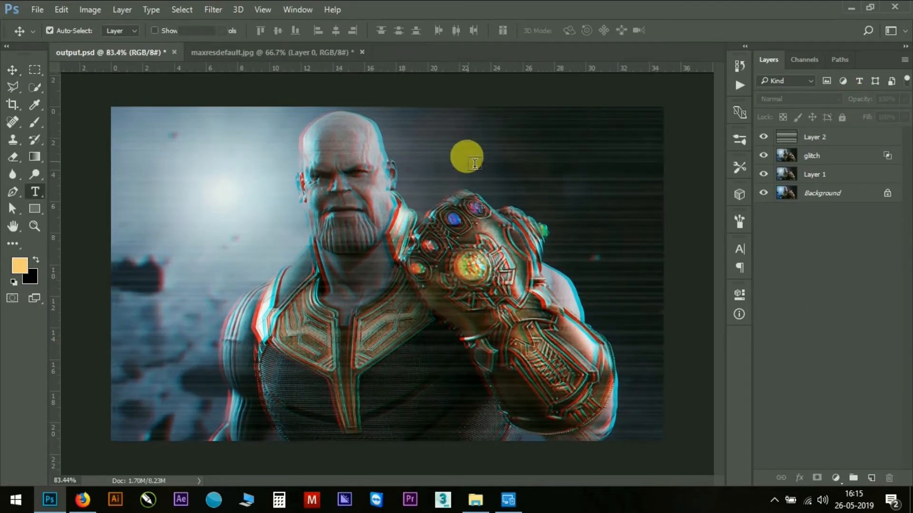
pyautogui.click(467, 157)
pyautogui.write('T')
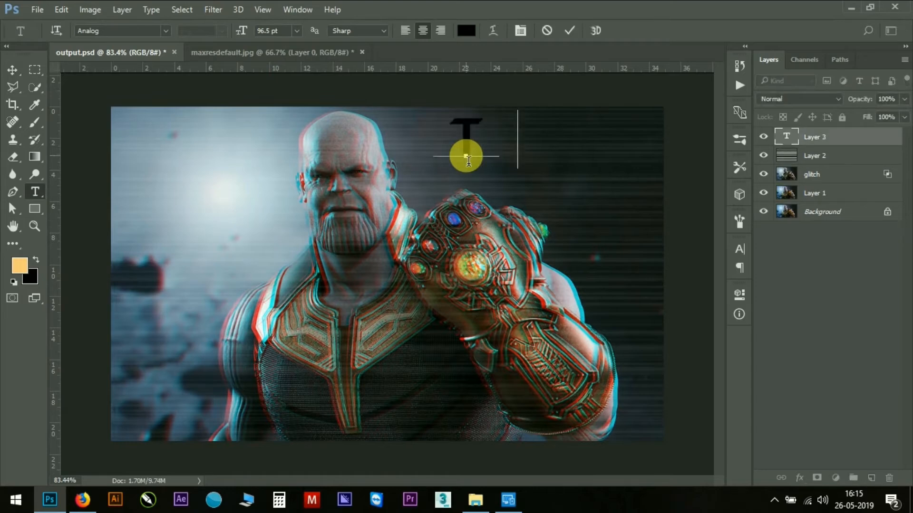
pyautogui.write('HANOS')
pyautogui.hotkey('ctrl', 'a')
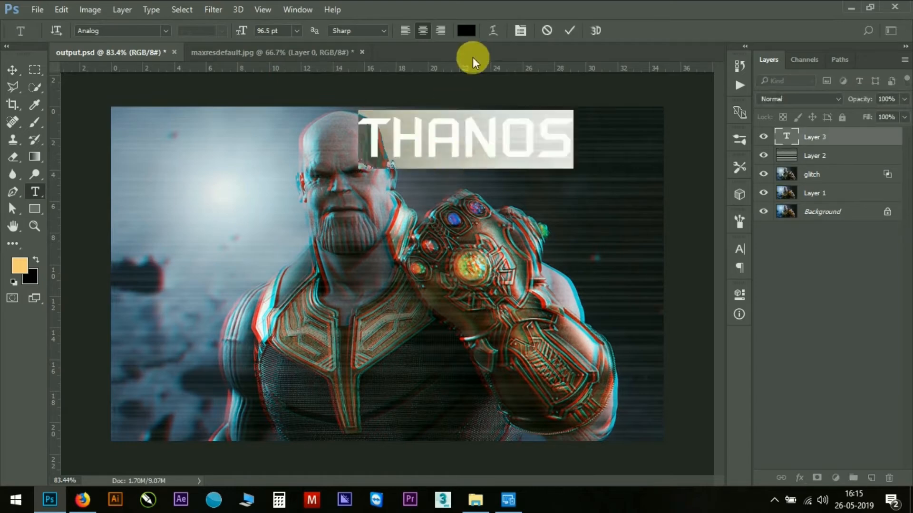
pyautogui.click(466, 31)
pyautogui.click(518, 218)
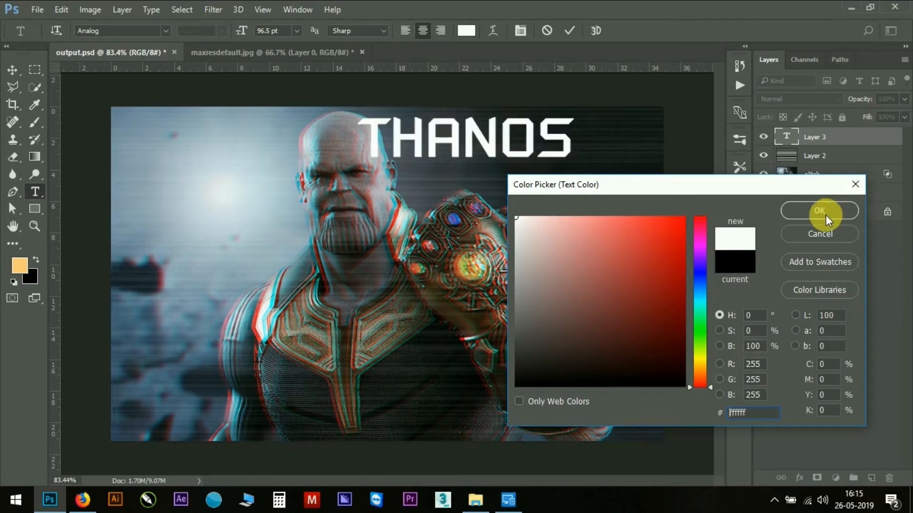
pyautogui.click(826, 215)
pyautogui.hotkey('ctrl', 'Return')
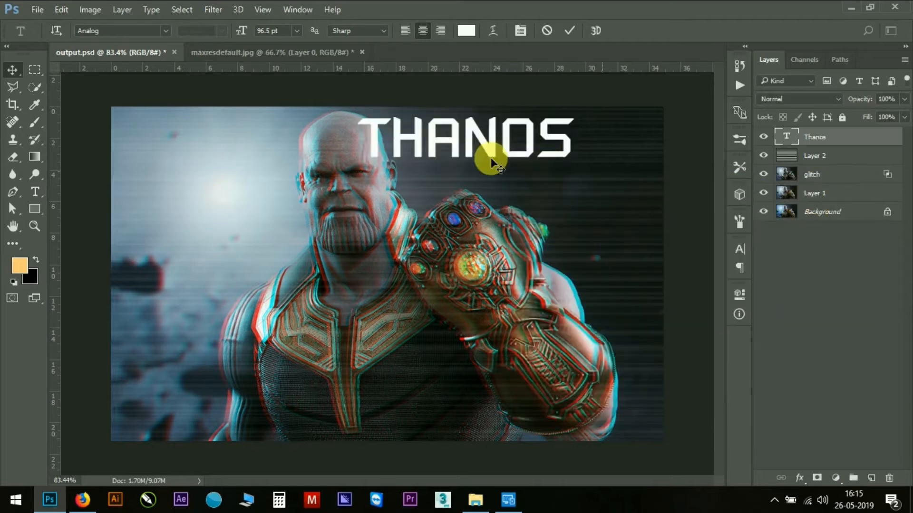
pyautogui.moveTo(505, 152); pyautogui.dragTo(575, 164)
# Duplicate the title layer and recolour the lower one black (#000000), slightly offset as a shadow behind the white text
pyautogui.hotkey('ctrl', 'j')
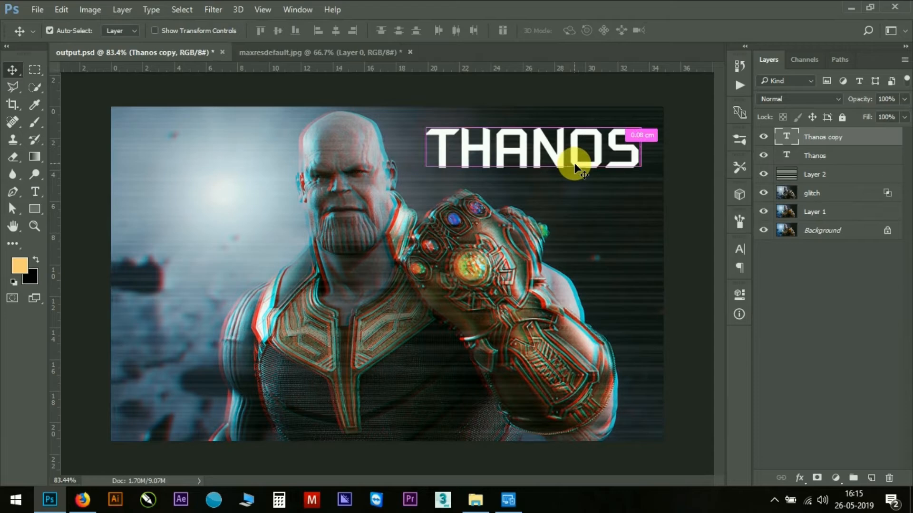
pyautogui.click(823, 155)
pyautogui.press('t')
pyautogui.click(462, 32)
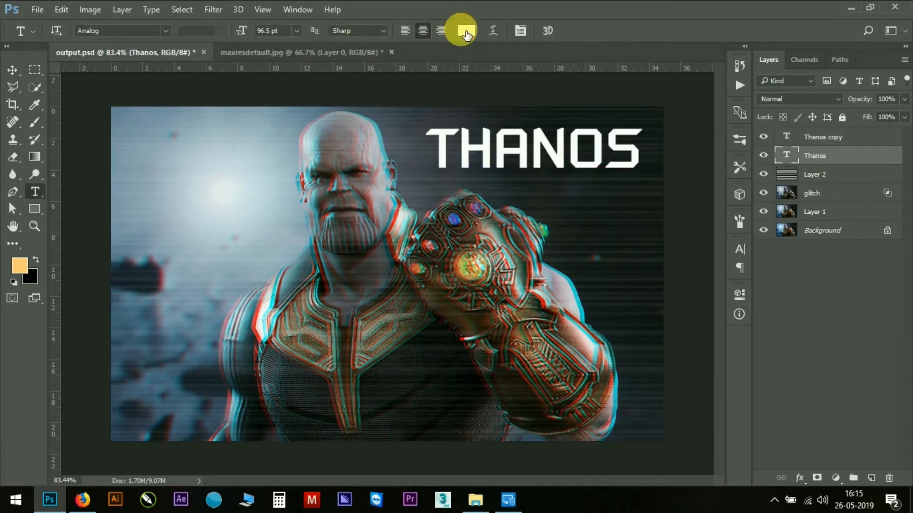
pyautogui.moveTo(591, 218); pyautogui.dragTo(697, 396)
pyautogui.click(823, 209)
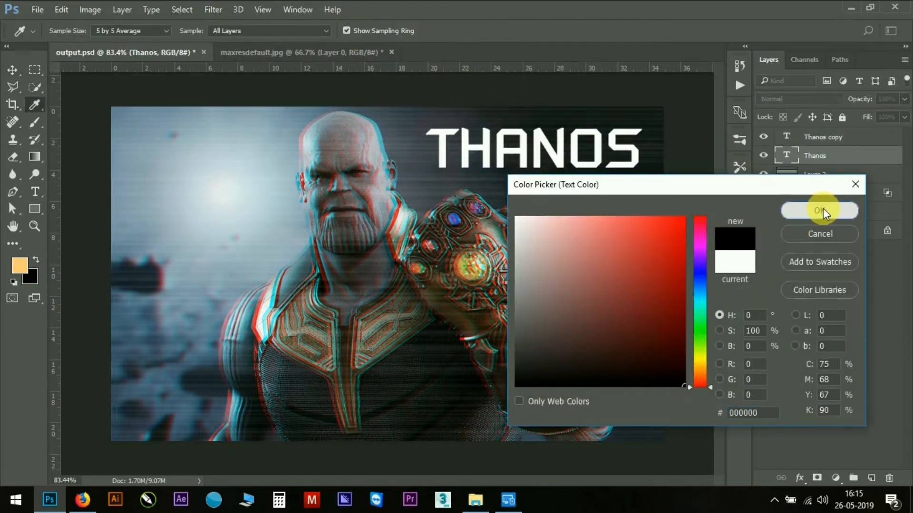
pyautogui.press('v')
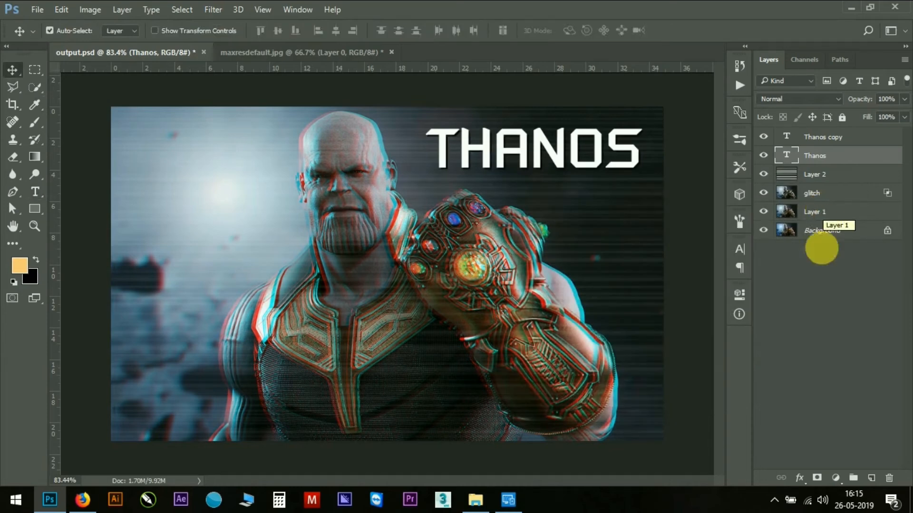
pyautogui.click(858, 311)
# Duplicate all layers above the Background and merge the duplicates into a single layer
pyautogui.scroll(-2, 455, 241)
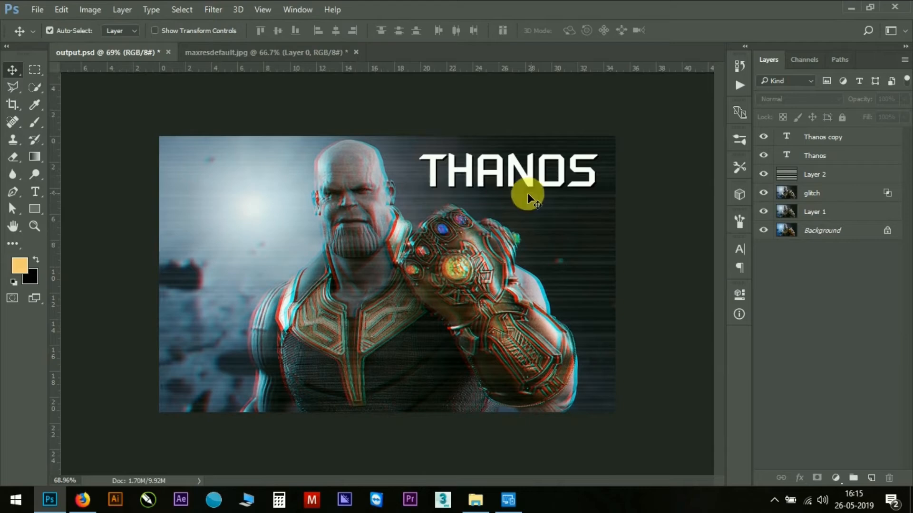
pyautogui.scroll(2, 527, 193)
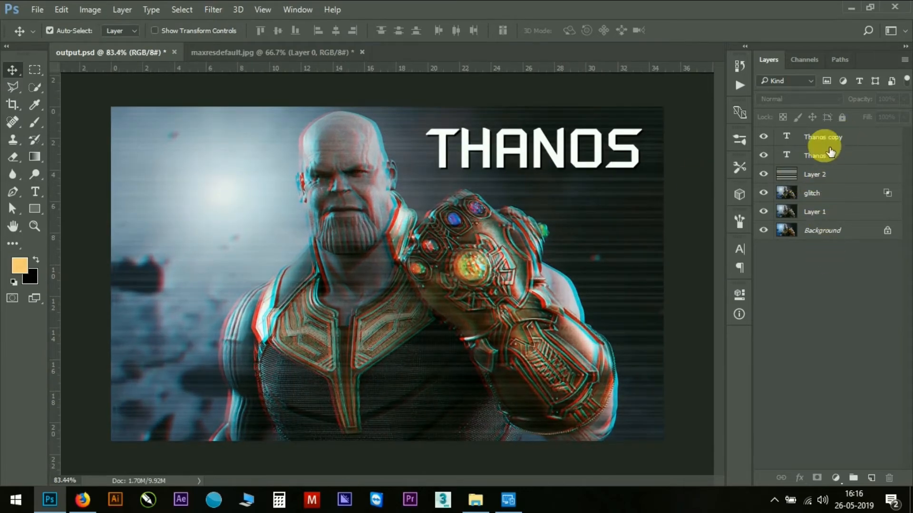
pyautogui.click(822, 138)
pyautogui.keyDown('shift'); pyautogui.click(825, 200); pyautogui.keyUp('shift')
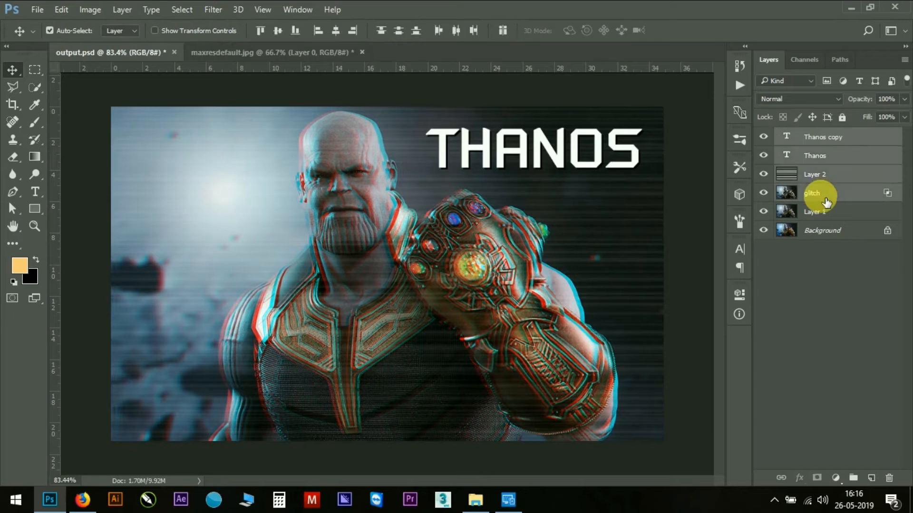
pyautogui.keyDown('ctrl'); pyautogui.click(845, 220); pyautogui.keyUp('ctrl')
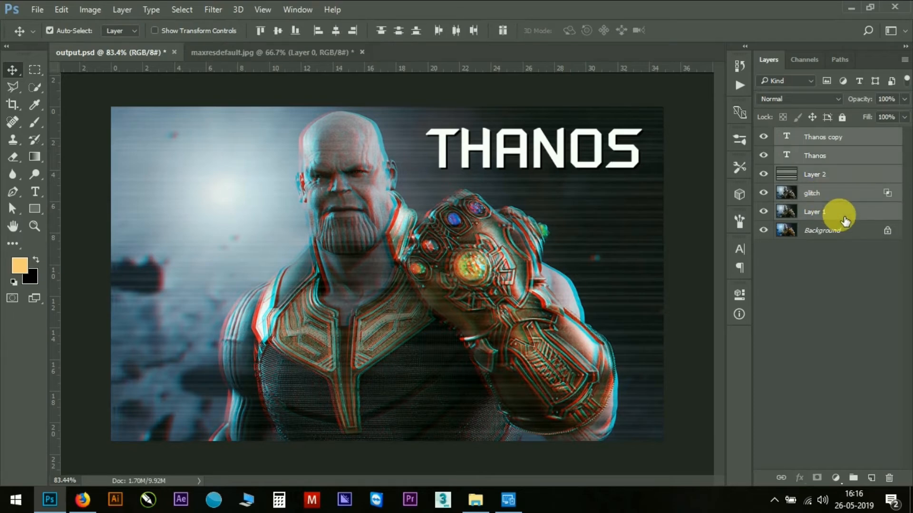
pyautogui.hotkey('ctrl', 'j')
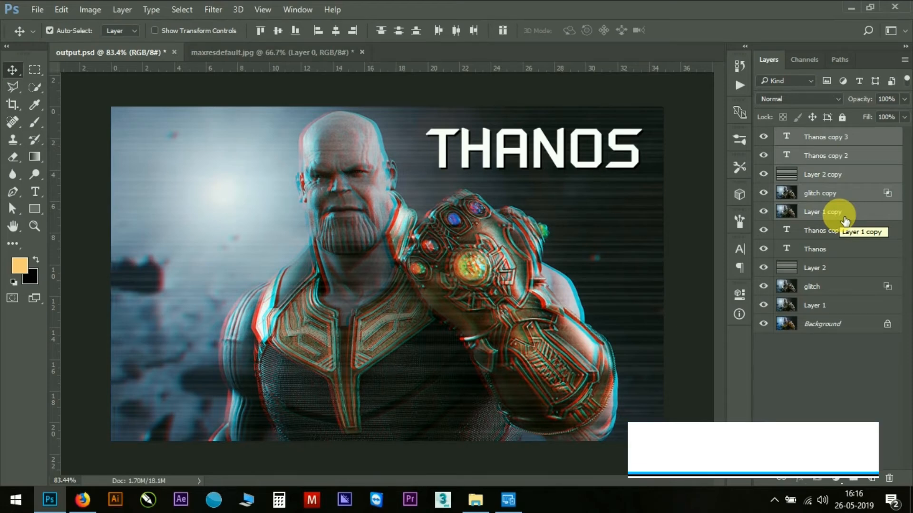
pyautogui.hotkey('ctrl', 'e')
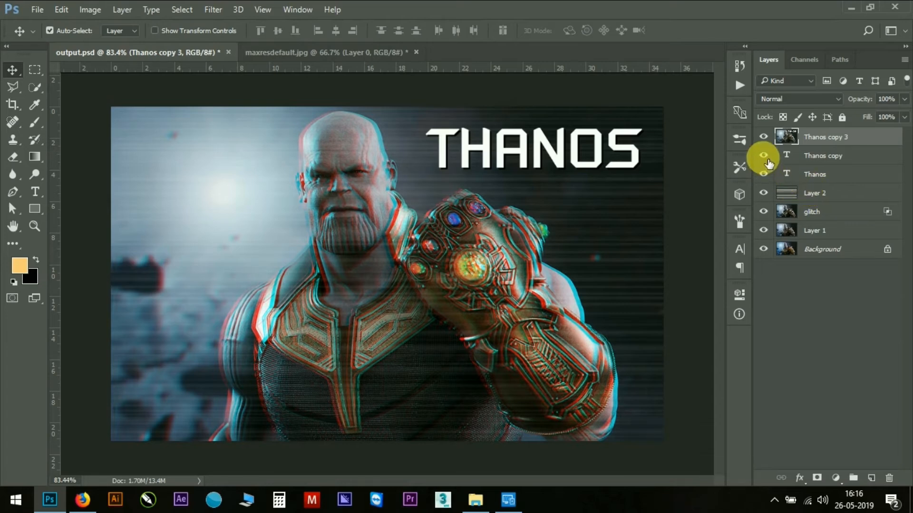
# Hide the original Thanos copy, Thanos, Layer 2 and glitch layers beneath the merged layer
pyautogui.moveTo(765, 156); pyautogui.dragTo(768, 210)
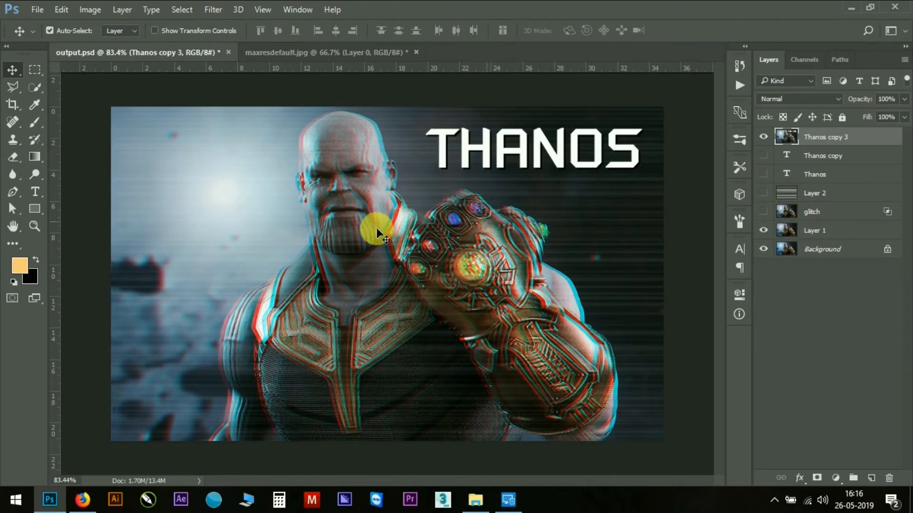
pyautogui.scroll(2, 350, 170)
pyautogui.scroll(-3, 384, 171)
pyautogui.scroll(2, 308, 155)
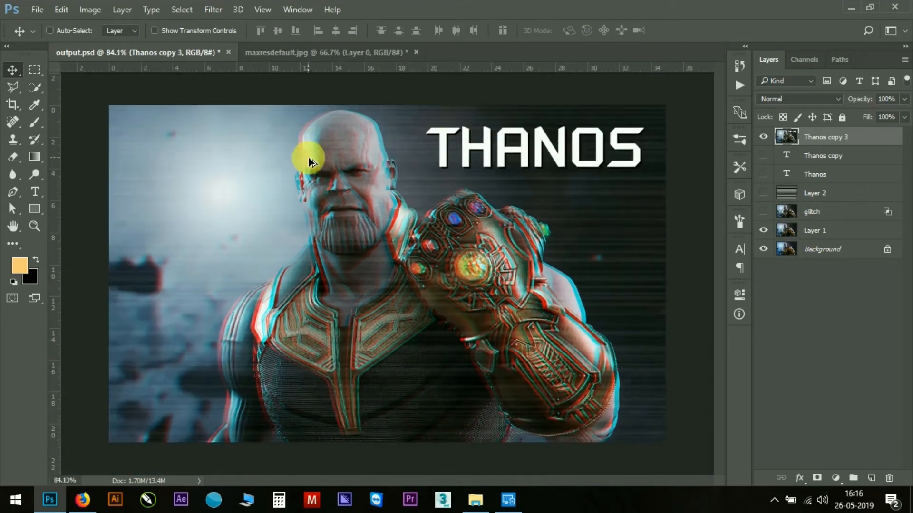
# Select a thin horizontal strip across the left edge of the forehead on the merged layer, shift it left and deselect
pyautogui.click(28, 71)
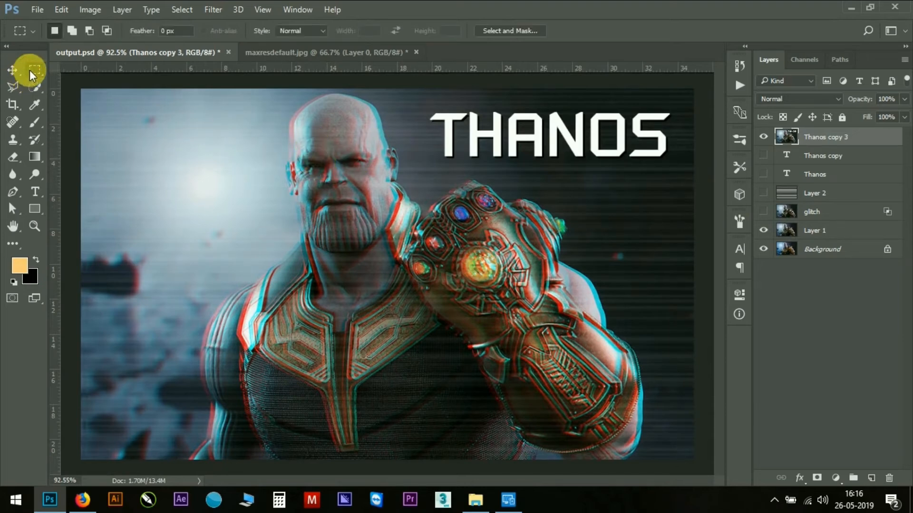
pyautogui.scroll(2, 281, 119)
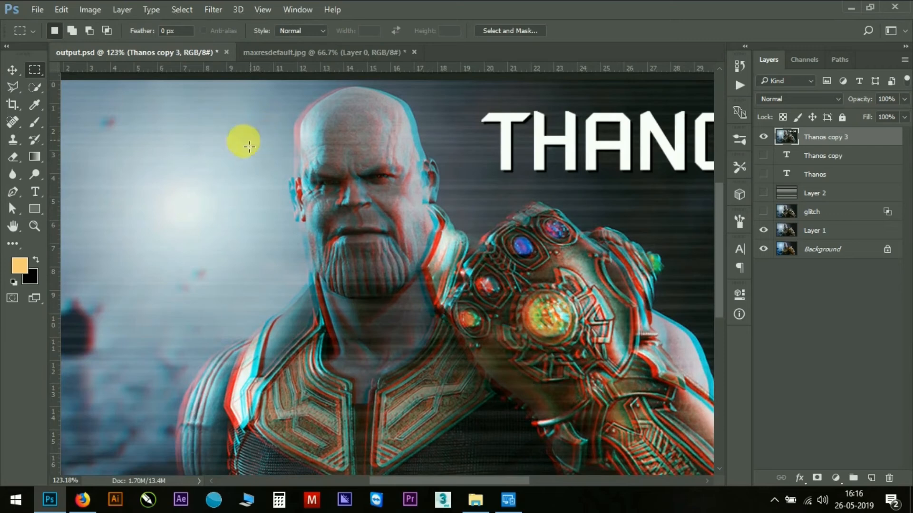
pyautogui.moveTo(221, 137); pyautogui.dragTo(358, 146)
pyautogui.scroll(3, 319, 145)
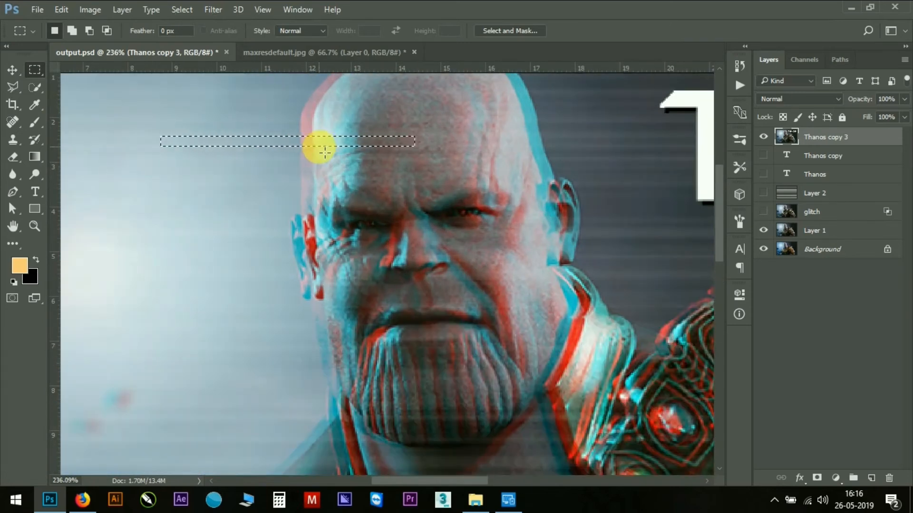
pyautogui.click(12, 70)
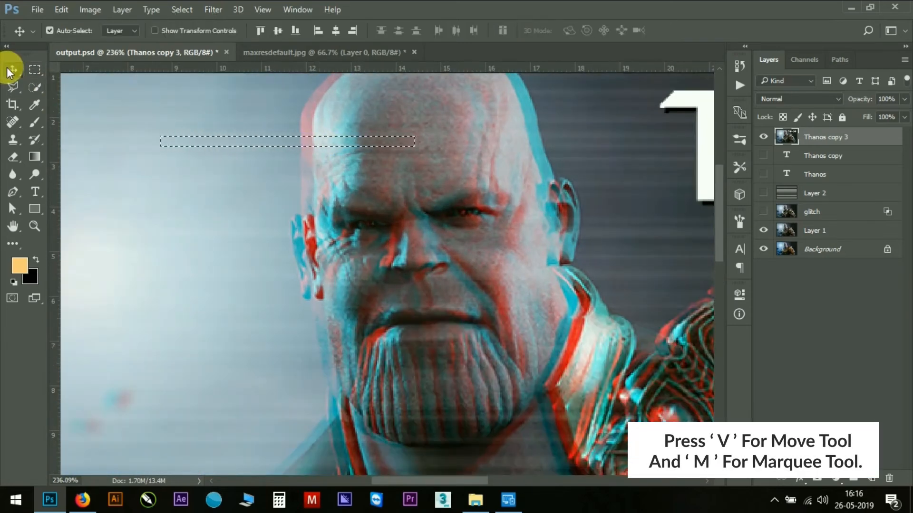
pyautogui.scroll(3, 263, 138)
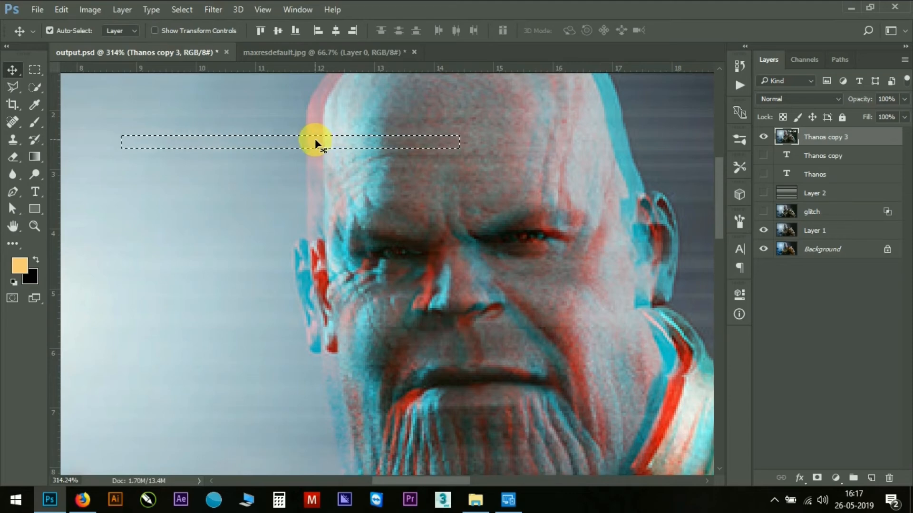
pyautogui.moveTo(316, 142); pyautogui.dragTo(281, 139)
pyautogui.hotkey('ctrl', 'd')
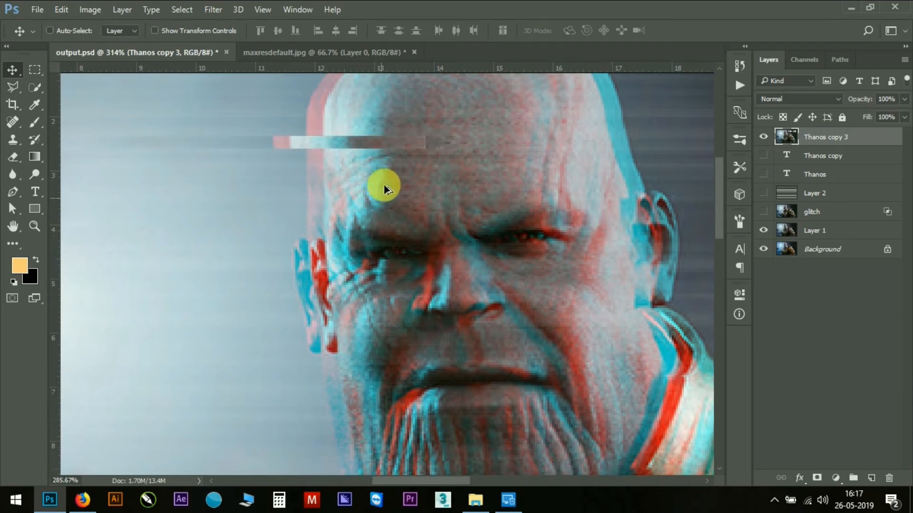
# Select a very thin strip across the upper right edge of the bald head and shift it slightly right
pyautogui.scroll(-10, 385, 187)
pyautogui.scroll(4, 288, 143)
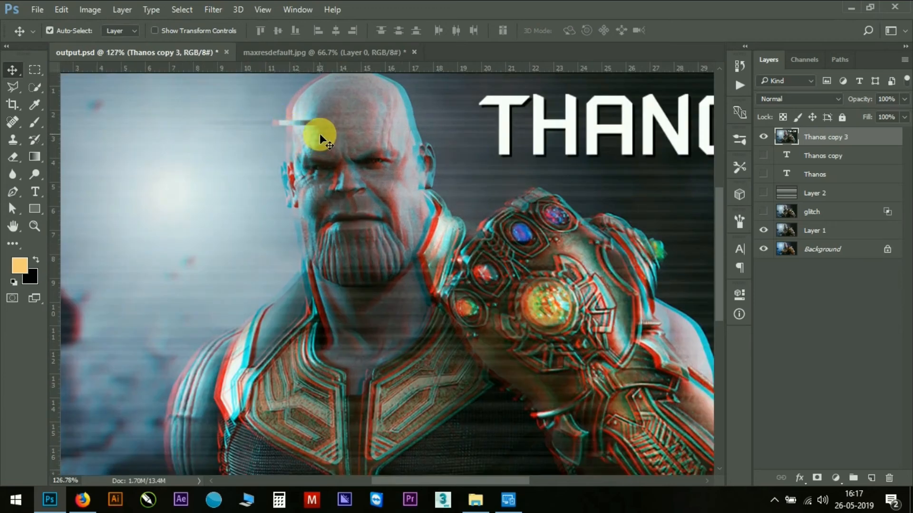
pyautogui.press('m')
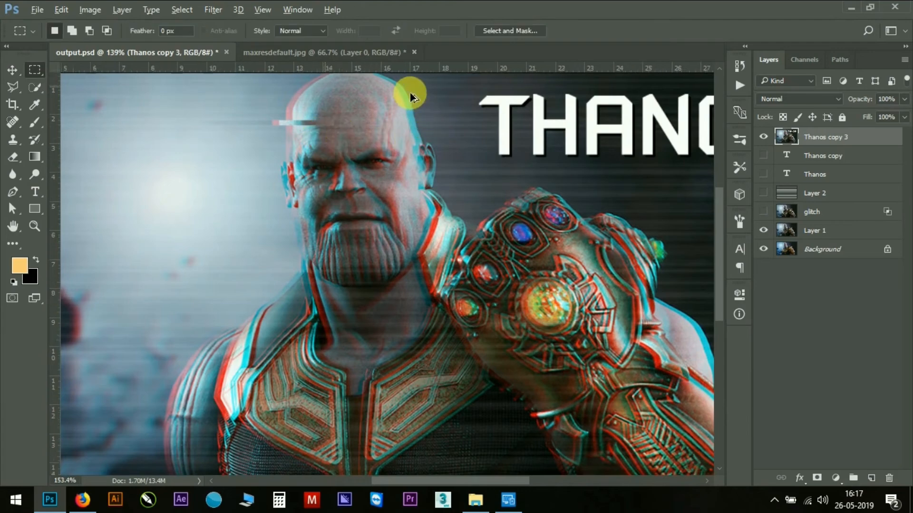
pyautogui.scroll(4, 414, 95)
pyautogui.scroll(3, 430, 178)
pyautogui.moveTo(469, 151); pyautogui.dragTo(325, 154)
pyautogui.press('v')
pyautogui.scroll(3, 348, 154)
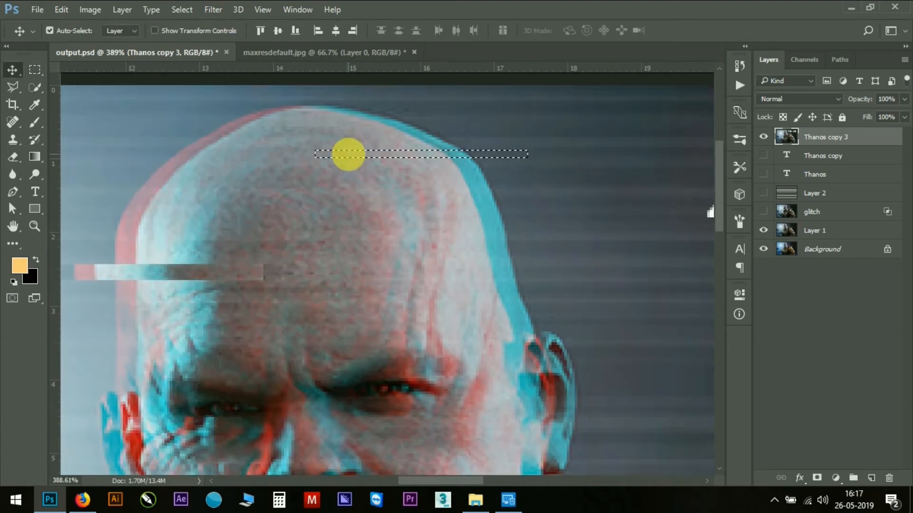
pyautogui.moveTo(348, 155); pyautogui.dragTo(367, 154)
pyautogui.scroll(-3, 473, 173)
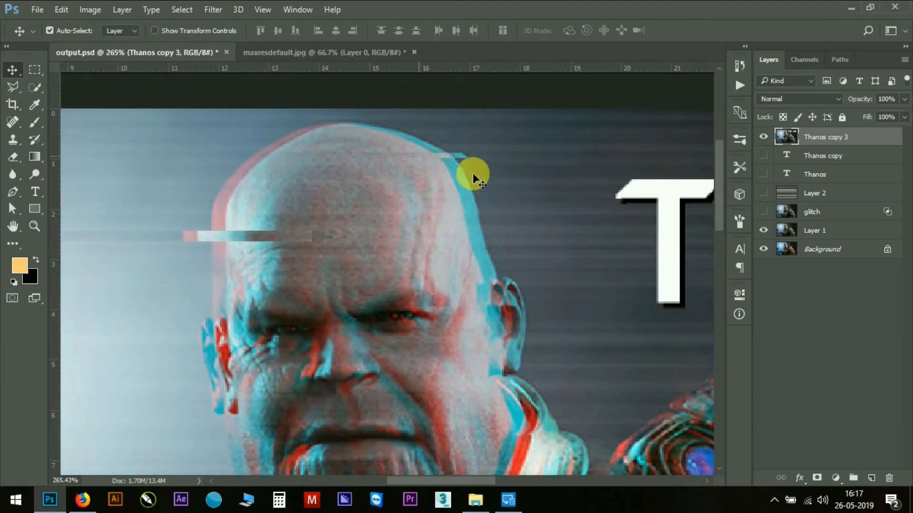
# Displace a thin strip running from the right side of the head into the title's letter T, then deselect
pyautogui.scroll(-1, 518, 210)
pyautogui.press('m')
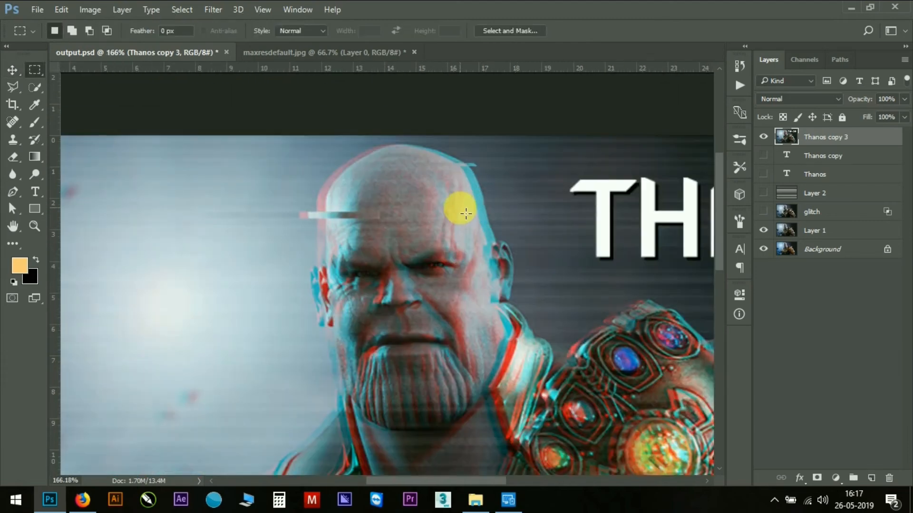
pyautogui.moveTo(460, 213); pyautogui.dragTo(596, 218)
pyautogui.press('v')
pyautogui.hotkey('ctrl', 'd')
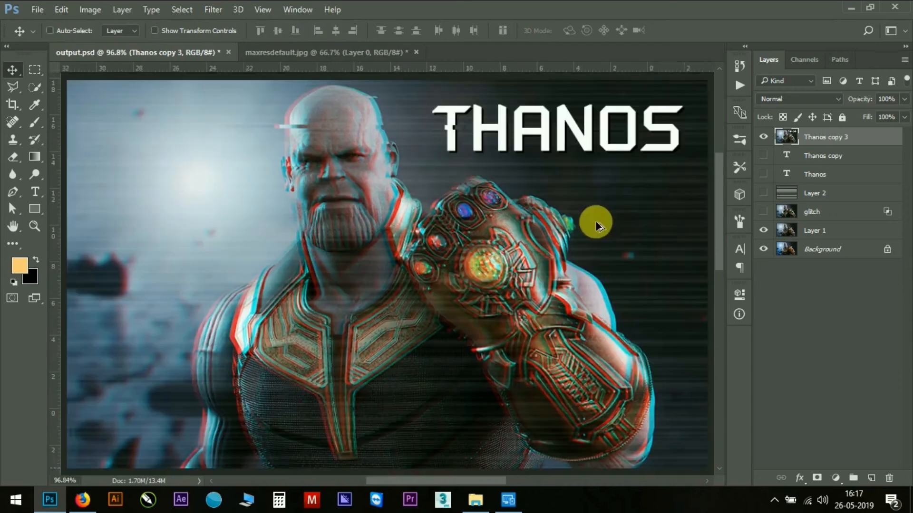
# Select a thin strip across the whole face at nose level and offset it sideways
pyautogui.scroll(-5, 591, 220)
pyautogui.scroll(2, 354, 196)
pyautogui.press('m')
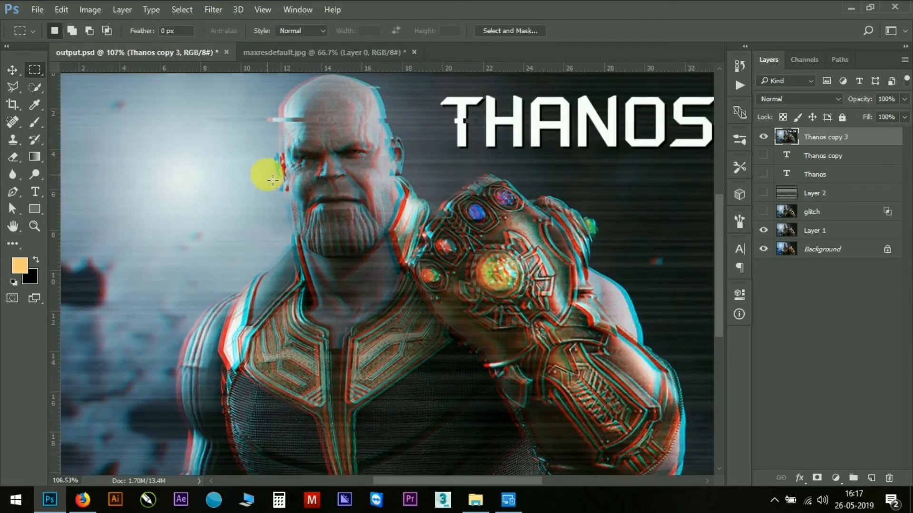
pyautogui.moveTo(256, 173); pyautogui.dragTo(448, 172)
pyautogui.press('v')
pyautogui.scroll(2, 332, 174)
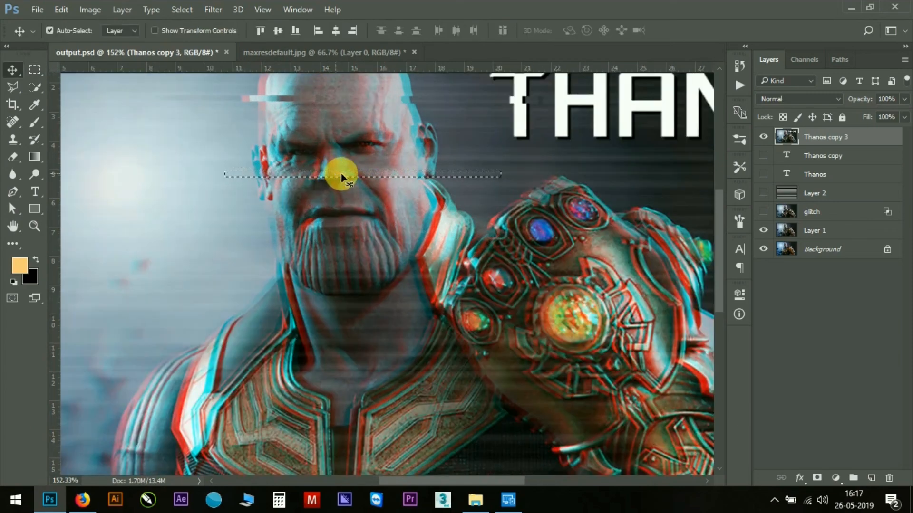
pyautogui.scroll(-2, 347, 176)
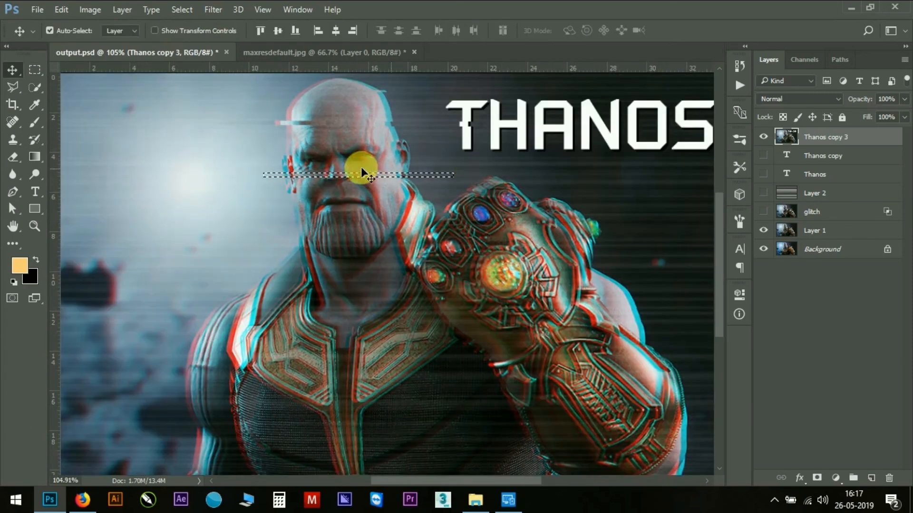
pyautogui.scroll(1, 363, 175)
pyautogui.scroll(-2, 432, 187)
# Cut thin horizontal strips across the chest and forearm and offset them sideways
pyautogui.press('m')
pyautogui.moveTo(163, 357); pyautogui.dragTo(668, 362)
pyautogui.press('v')
pyautogui.press('m')
pyautogui.moveTo(195, 370); pyautogui.dragTo(381, 374)
pyautogui.press('v')
# Displace horizontal strips across the gauntlet, the left collar and the lower torso sideways
pyautogui.scroll(2, 395, 333)
pyautogui.moveTo(430, 261); pyautogui.dragTo(442, 264)
pyautogui.scroll(-3, 501, 318)
pyautogui.press('m')
pyautogui.moveTo(275, 285); pyautogui.dragTo(367, 292)
pyautogui.scroll(1, 342, 352)
pyautogui.moveTo(265, 408); pyautogui.dragTo(631, 415)
pyautogui.scroll(-1, 468, 374)
# Displace a wide bar, a thin strip and a small block in the bright background beside the head
pyautogui.press('m')
pyautogui.moveTo(142, 190); pyautogui.dragTo(252, 200)
pyautogui.press('v')
pyautogui.moveTo(228, 195); pyautogui.dragTo(192, 194)
pyautogui.moveTo(202, 171); pyautogui.dragTo(157, 175)
pyautogui.moveTo(249, 204); pyautogui.dragTo(267, 219)
# Slice the THANOS title into several thin horizontal strips and offset them sideways for a broken-letter look
pyautogui.scroll(2, 571, 209)
pyautogui.moveTo(664, 156); pyautogui.dragTo(431, 163)
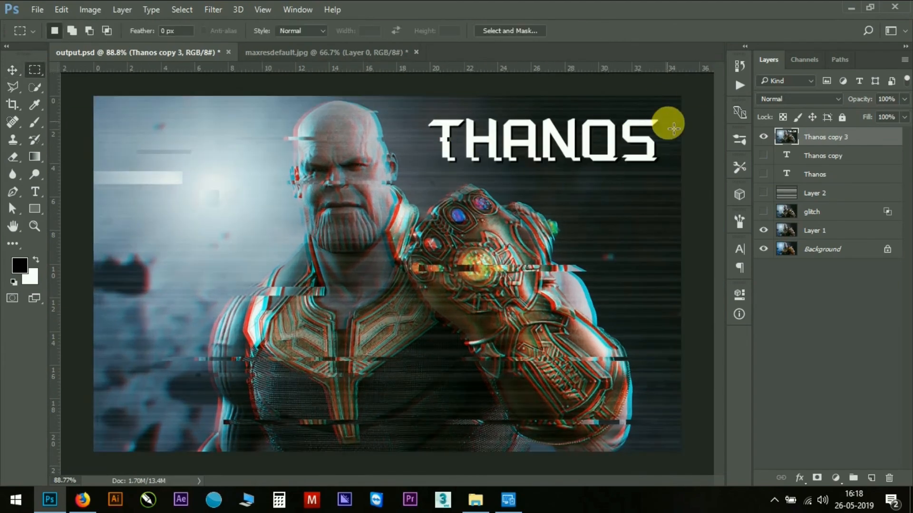
pyautogui.moveTo(674, 128); pyautogui.dragTo(479, 138)
pyautogui.press('v')
pyautogui.scroll(3, 480, 142)
pyautogui.scroll(-3, 604, 184)
pyautogui.press('m')
pyautogui.moveTo(694, 124); pyautogui.dragTo(501, 133)
pyautogui.press('v')
pyautogui.scroll(4, 482, 180)
pyautogui.scroll(-4, 480, 176)
# Displace one thin strip beside the chin and another across the left shoulder and upper arm
pyautogui.press('m')
pyautogui.moveTo(238, 224); pyautogui.dragTo(307, 228)
pyautogui.press('v')
pyautogui.press('m')
pyautogui.moveTo(187, 338); pyautogui.dragTo(288, 332)
pyautogui.press('v')
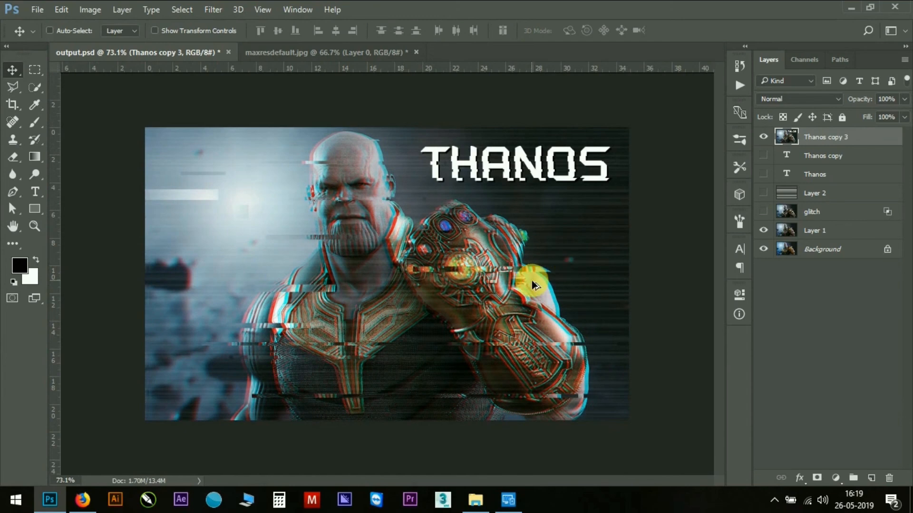
pyautogui.scroll(1, 532, 281)
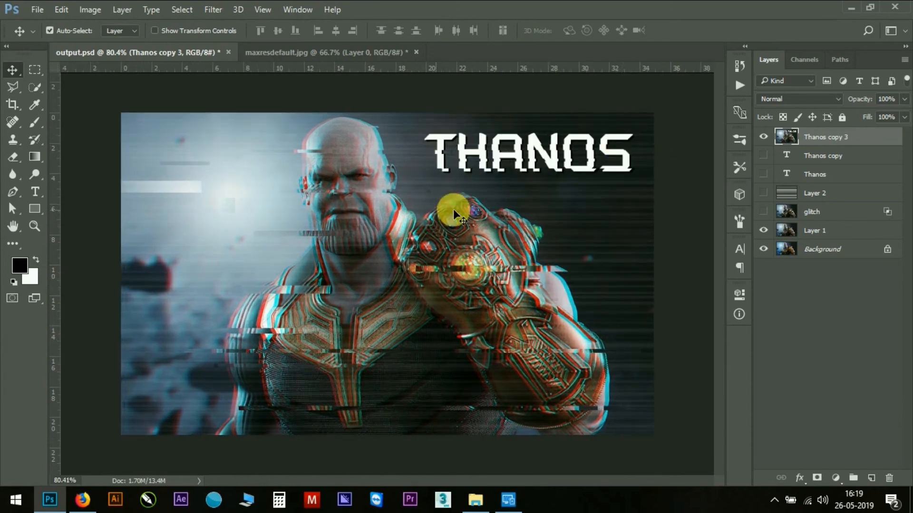